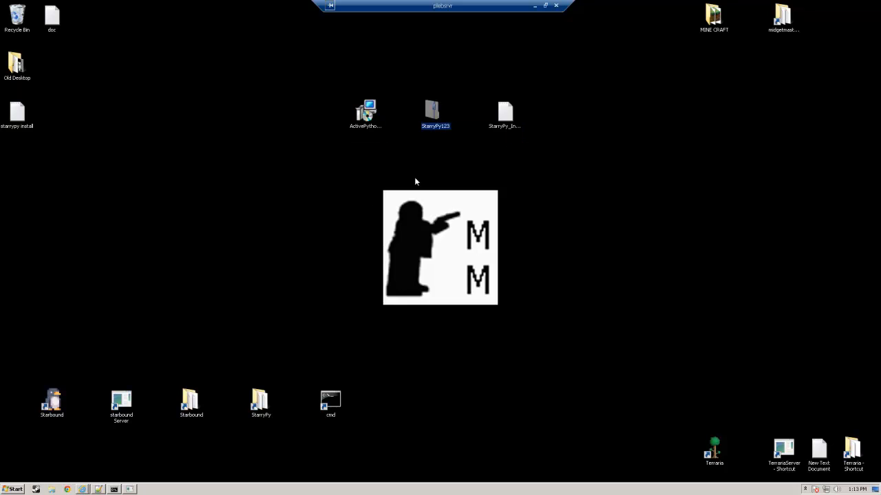
{"action": "left_click", "coordinate": [505, 115]}
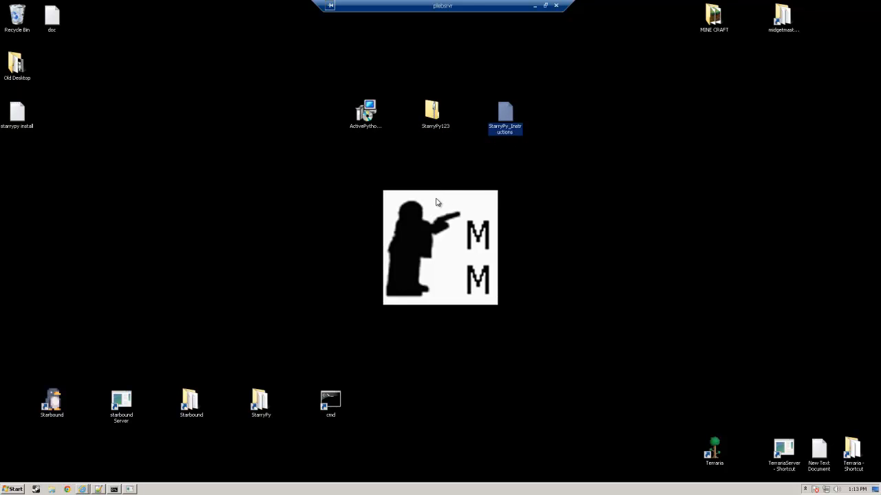
{"action": "left_click", "coordinate": [365, 112]}
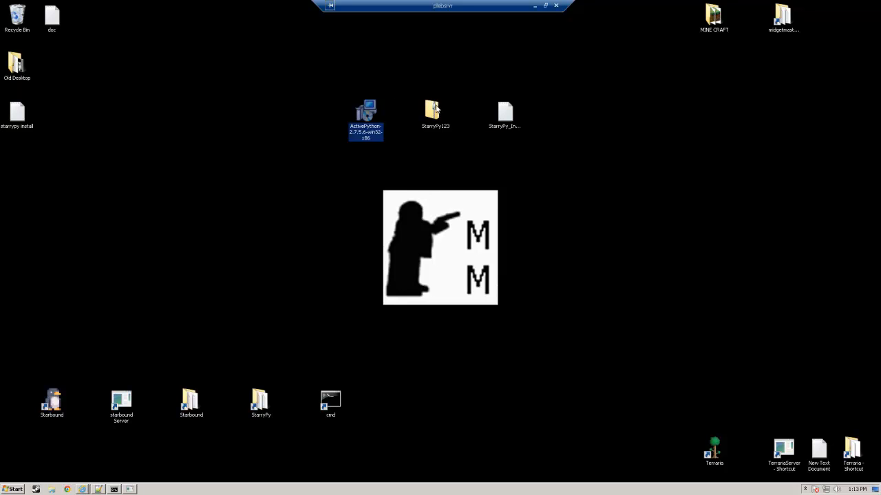
Step: Set C:\starrypy as the extraction destination for the StarryPy123 archive and cancel the extraction
{"action": "right_click", "coordinate": [435, 113]}
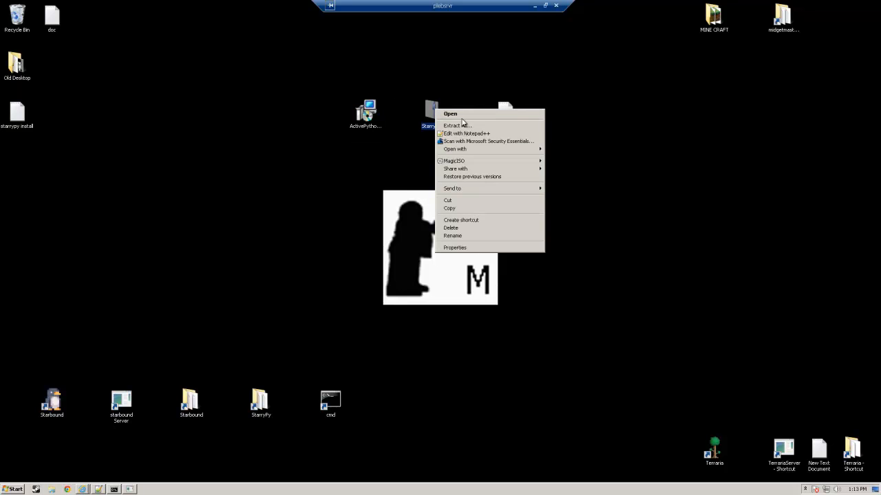
{"action": "left_click", "coordinate": [451, 122]}
{"action": "left_click_drag", "start_coordinate": [330, 204], "coordinate": [446, 221]}
{"action": "key", "text": "BackSpace"}
{"action": "key", "text": "BackSpace"}
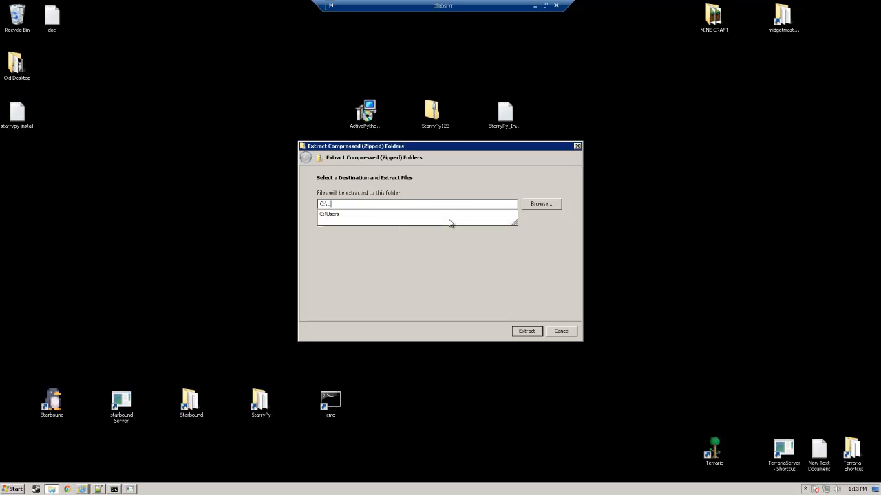
{"action": "type", "text": "starrypy"}
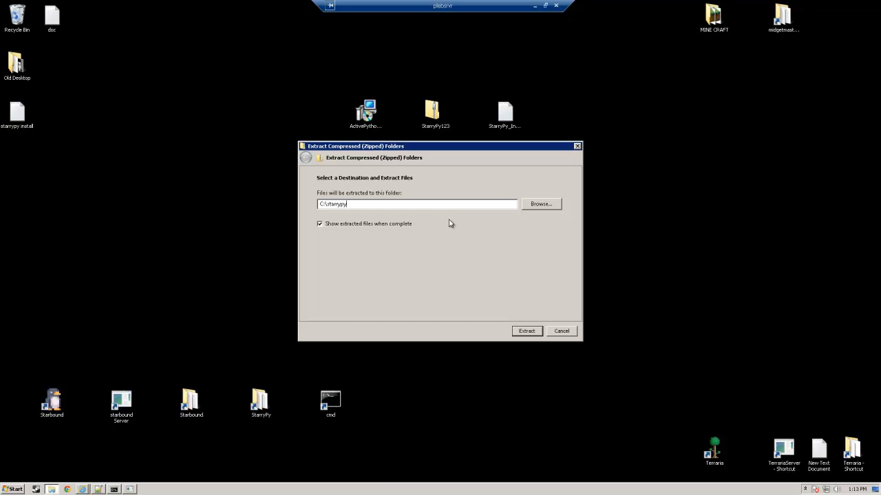
{"action": "left_click", "coordinate": [555, 333]}
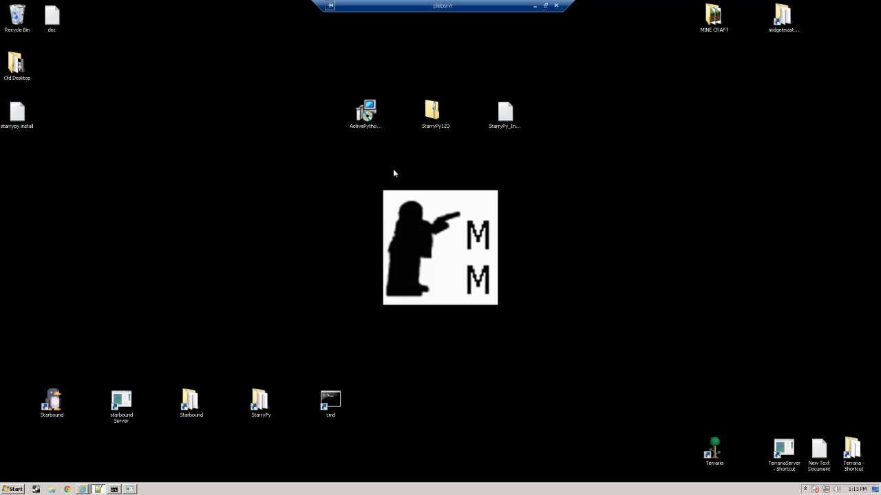
Step: Open the StarryPy_Instructions file at the command prompt installation section and move its window clear of the desktop icons
{"action": "left_click", "coordinate": [515, 116]}
{"action": "double_click", "coordinate": [505, 123]}
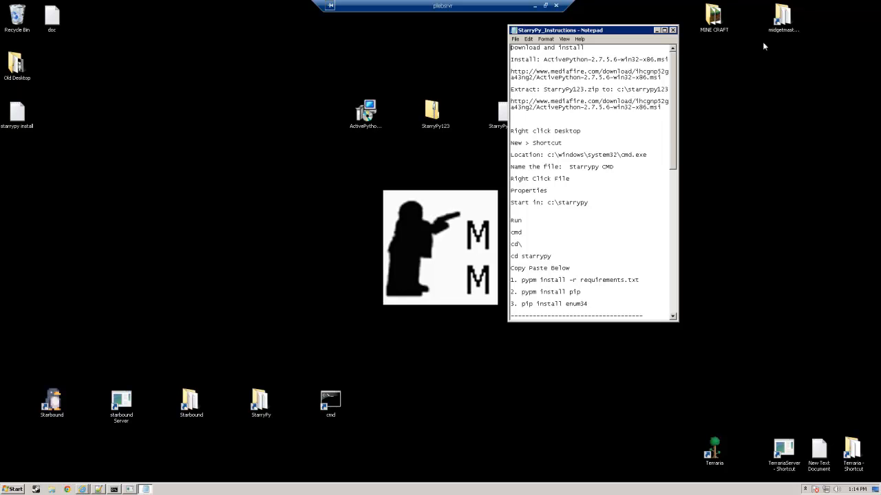
{"action": "scroll", "coordinate": [677, 75], "scroll_direction": "down", "scroll_amount": 2}
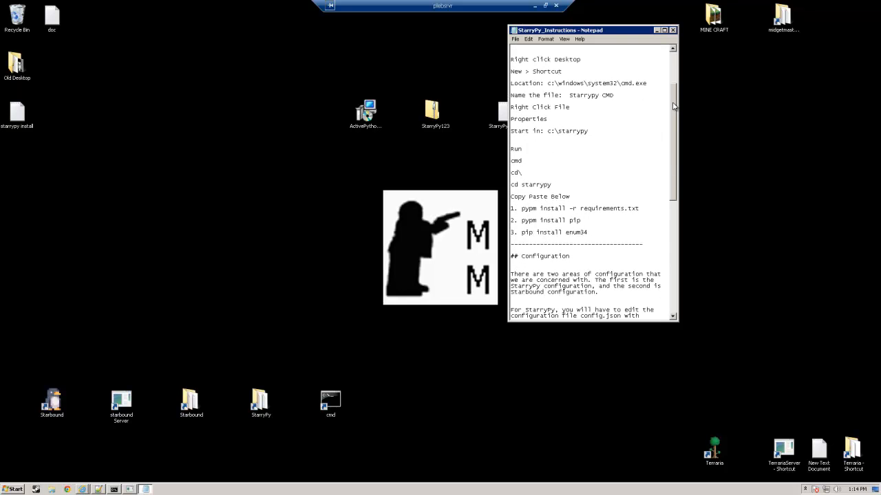
{"action": "left_click_drag", "start_coordinate": [617, 34], "coordinate": [686, 37]}
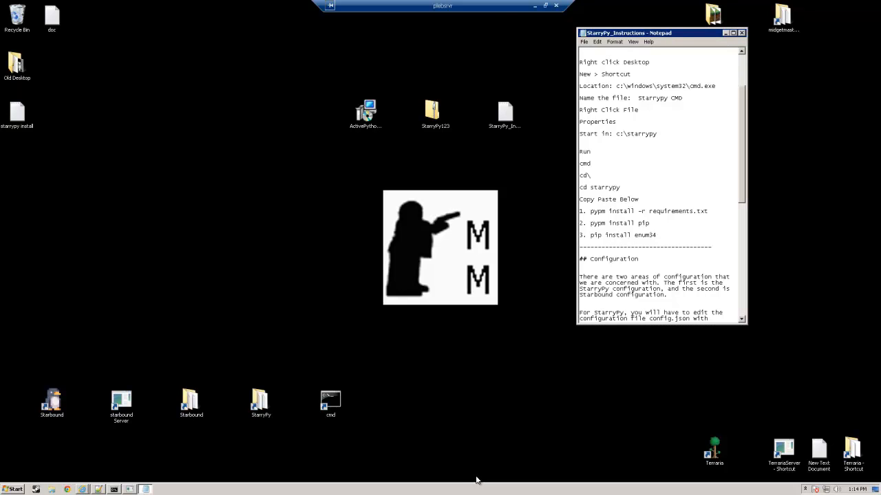
Step: Open a command prompt by running cmd
{"action": "left_click", "coordinate": [10, 491]}
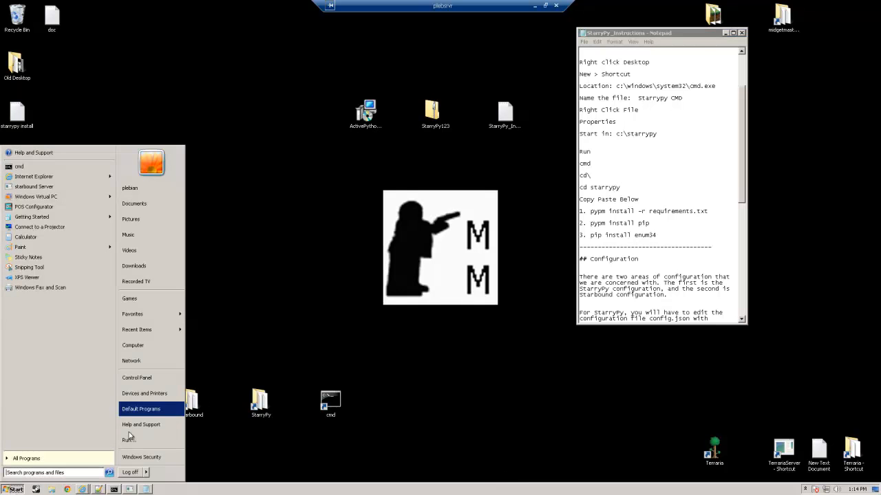
{"action": "left_click", "coordinate": [127, 441]}
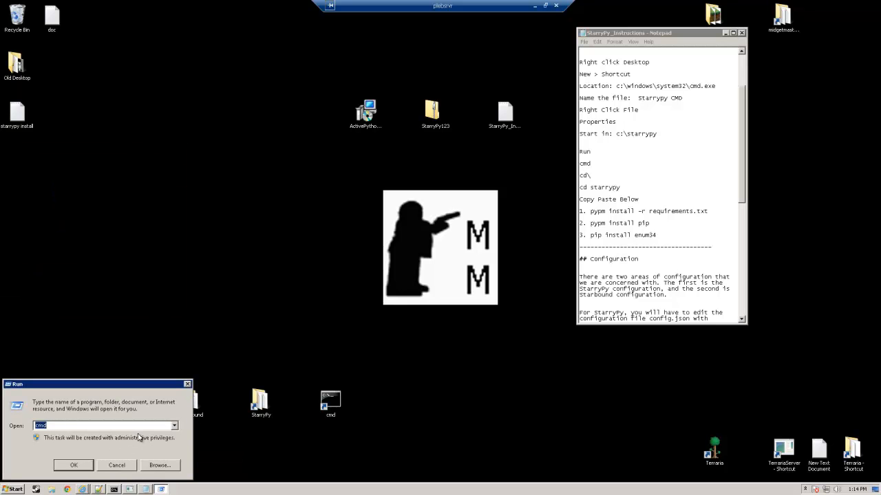
{"action": "key", "text": "Return"}
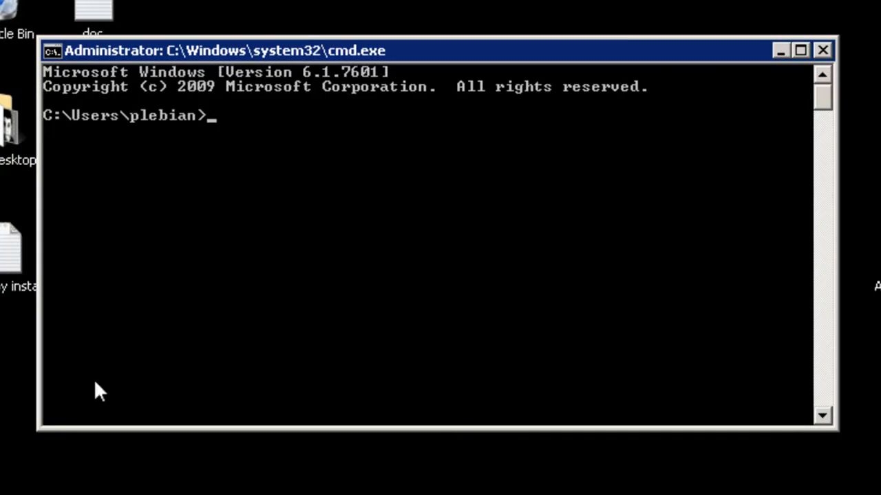
Step: Change to the root of the C: drive and then into the starrypy folder in the command prompt
{"action": "type", "text": "cd\\"}
{"action": "key", "text": "Return"}
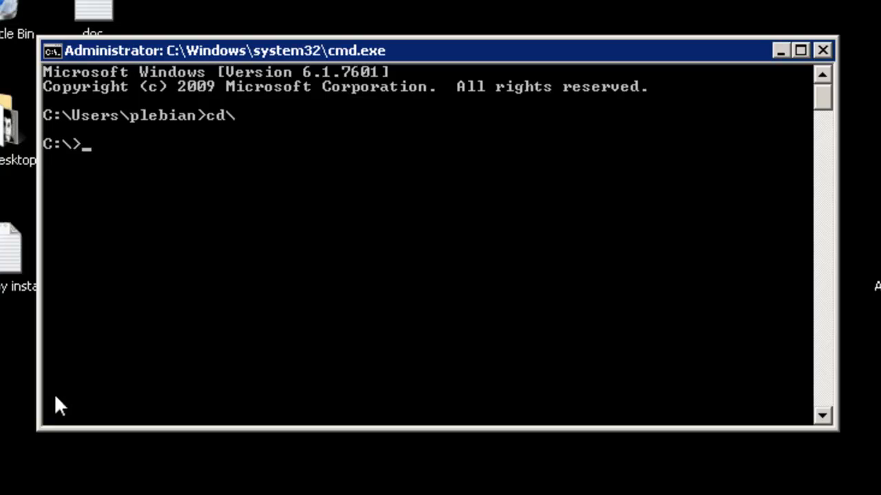
{"action": "type", "text": "cd star"}
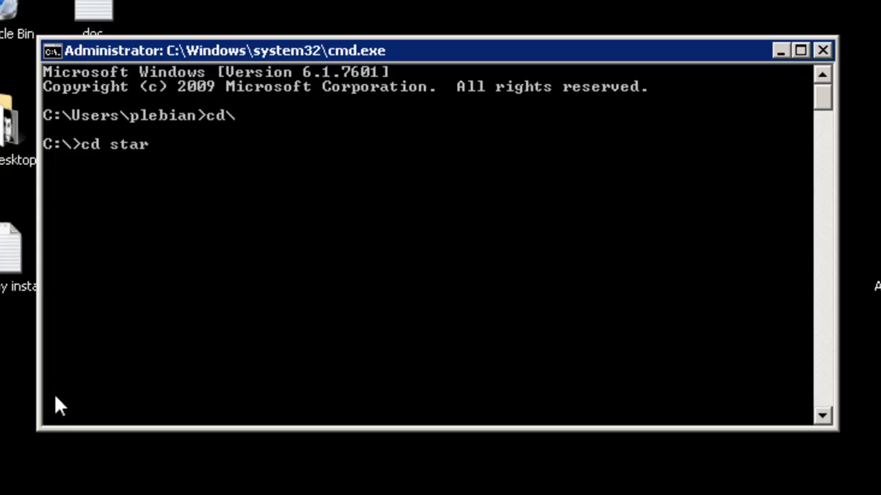
{"action": "type", "text": "rypy"}
{"action": "key", "text": "Return"}
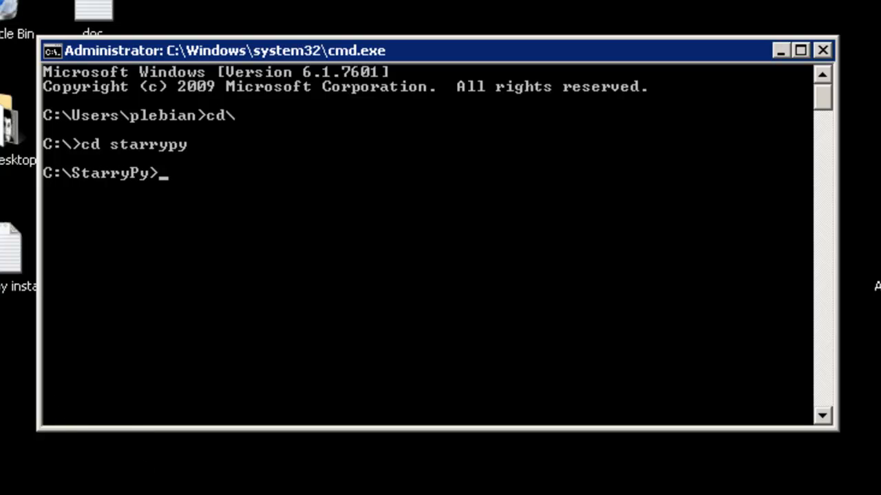
Step: Copy the command "pypm install -r requirements.txt" from the instructions and run it in the command prompt
{"action": "left_click_drag", "start_coordinate": [748, 221], "coordinate": [590, 213]}
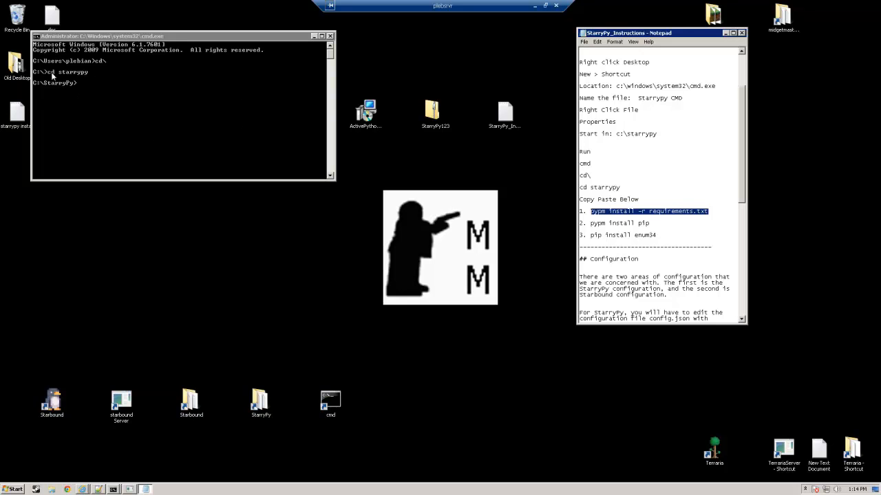
{"action": "right_click", "coordinate": [668, 211]}
{"action": "left_click", "coordinate": [684, 238]}
{"action": "right_click", "coordinate": [163, 103]}
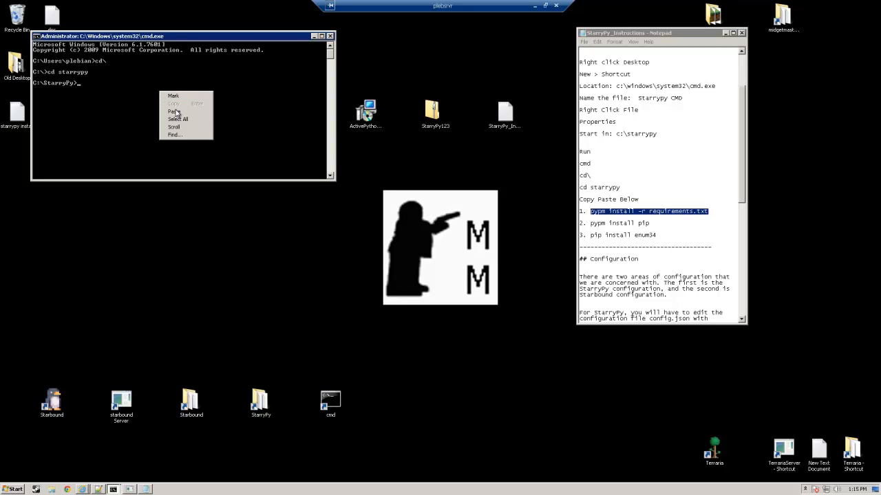
{"action": "left_click", "coordinate": [174, 111]}
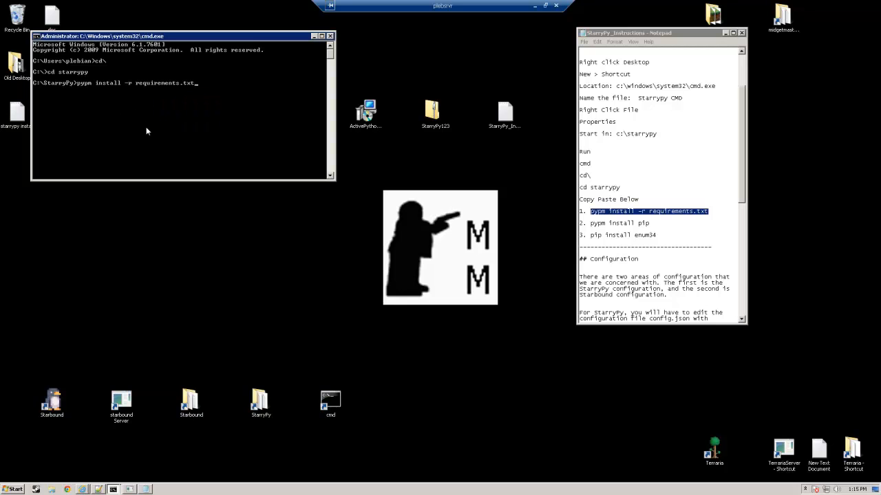
{"action": "key", "text": "Return"}
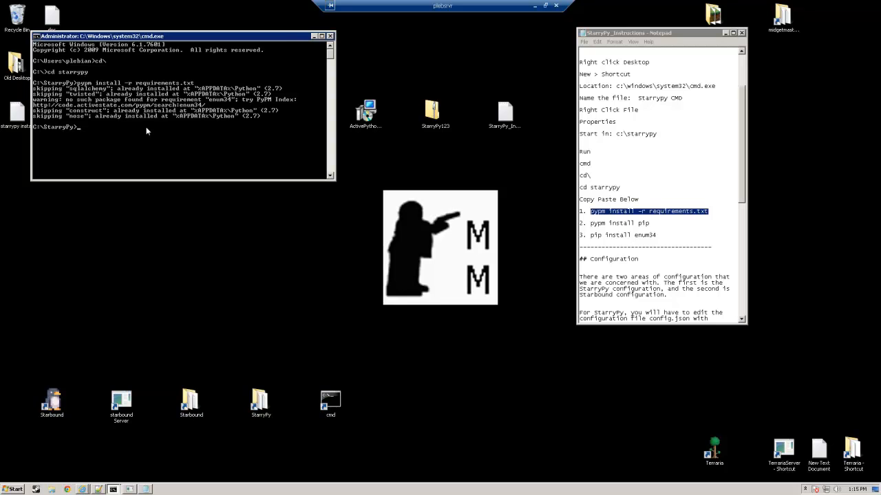
Step: Copy the command "pypm install pip" from the instructions and run it in the command prompt
{"action": "left_click_drag", "start_coordinate": [650, 223], "coordinate": [593, 225]}
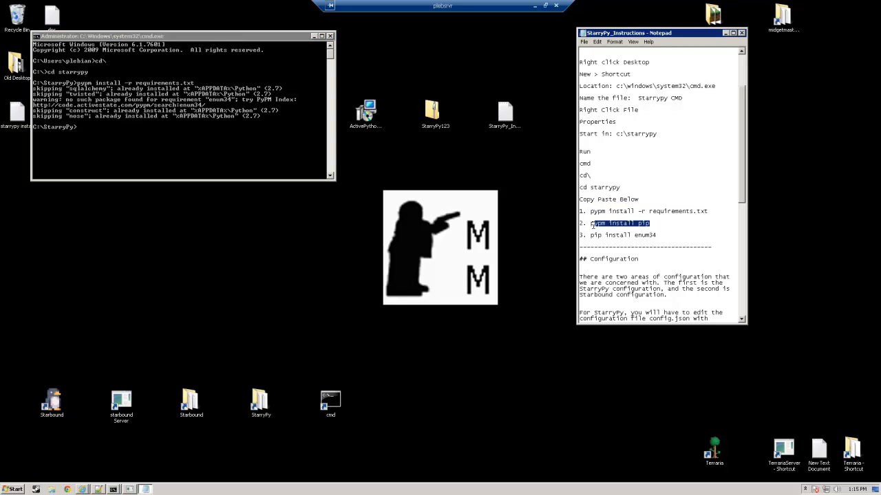
{"action": "right_click", "coordinate": [610, 223]}
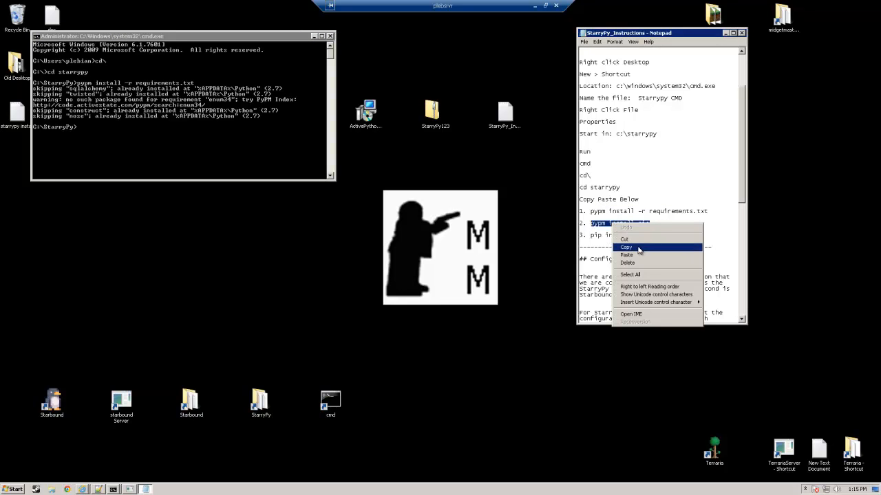
{"action": "left_click", "coordinate": [639, 247]}
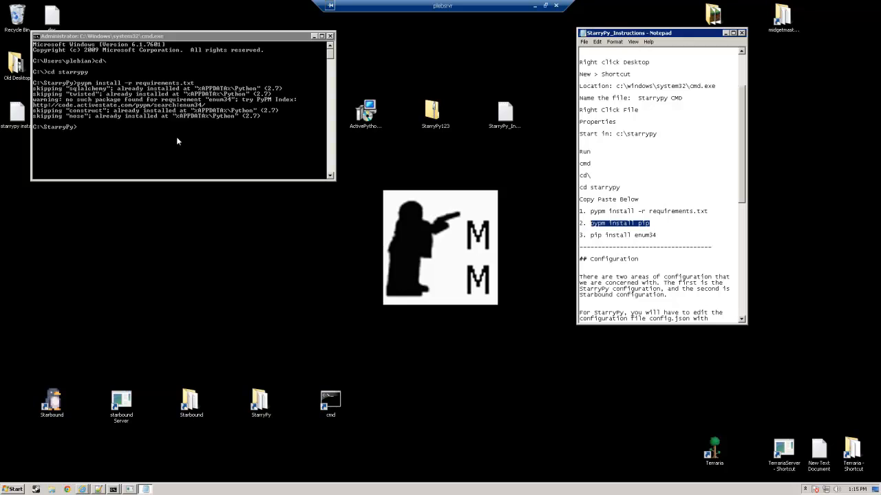
{"action": "right_click", "coordinate": [178, 138]}
{"action": "left_click", "coordinate": [197, 157]}
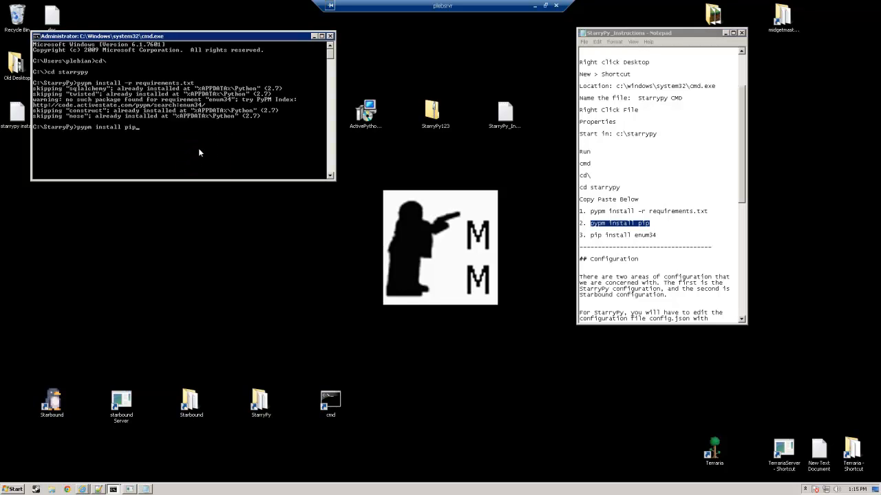
{"action": "key", "text": "Return"}
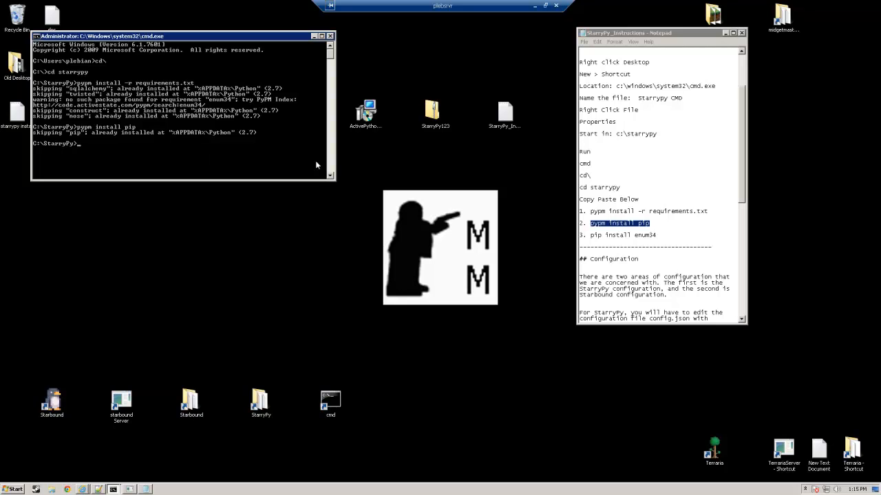
Step: Copy the command "pip install enum34" from the instructions and run it in the command prompt
{"action": "left_click", "coordinate": [657, 235]}
{"action": "left_click_drag", "start_coordinate": [658, 235], "coordinate": [591, 236]}
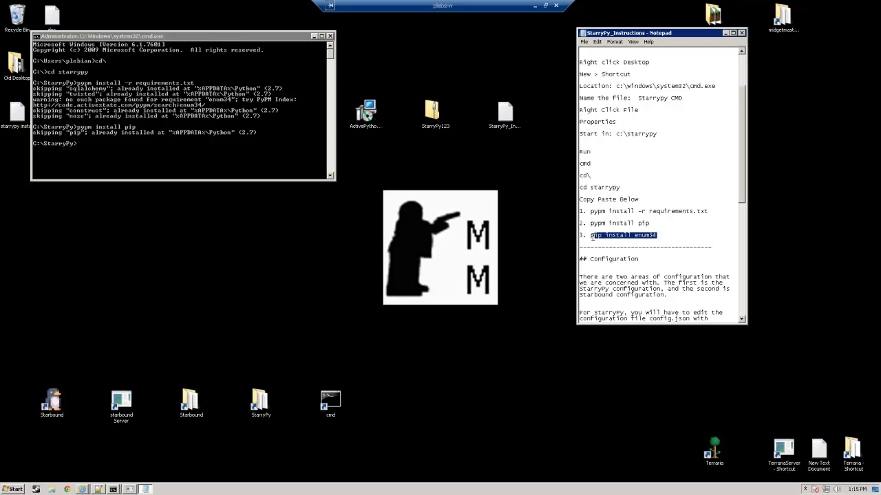
{"action": "right_click", "coordinate": [604, 239]}
{"action": "left_click", "coordinate": [614, 260]}
{"action": "left_click", "coordinate": [227, 158]}
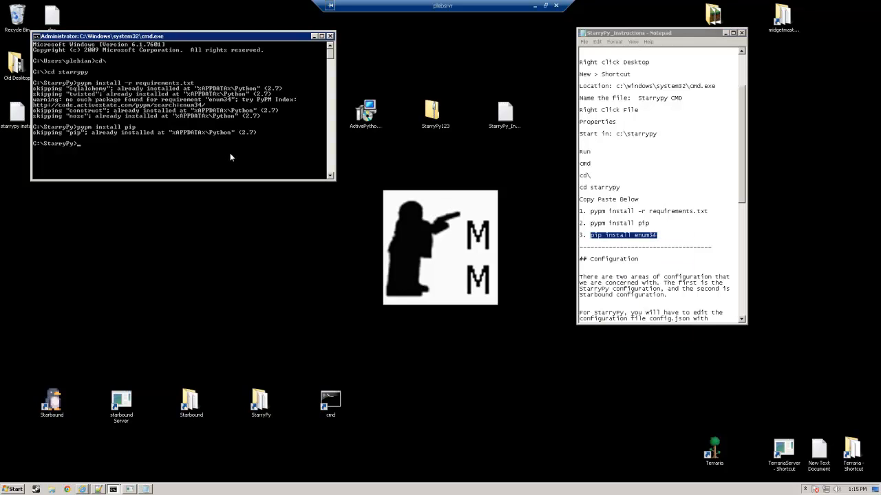
{"action": "key", "text": "ctrl+v"}
{"action": "key", "text": "BackSpace"}
{"action": "right_click", "coordinate": [174, 157]}
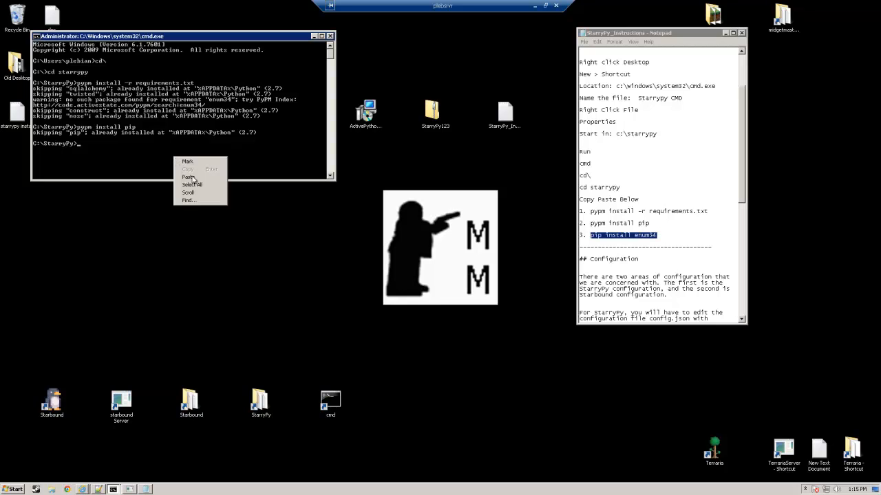
{"action": "left_click", "coordinate": [197, 178]}
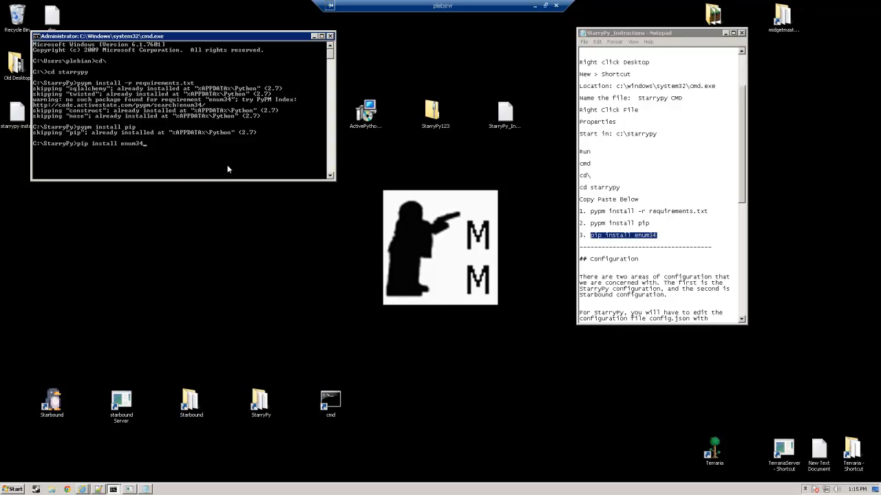
{"action": "key", "text": "Return"}
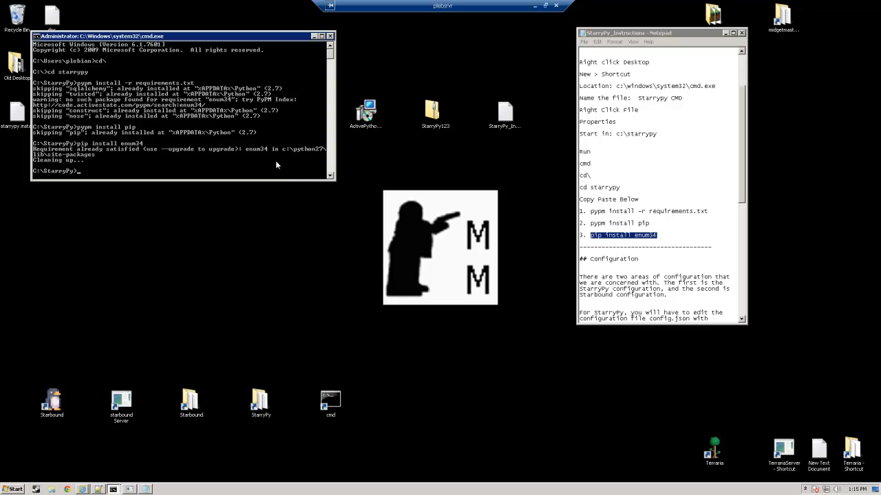
Step: Minimize the command prompt and open config.json.default from the StarryPy config folder in Notepad++
{"action": "left_click", "coordinate": [314, 36]}
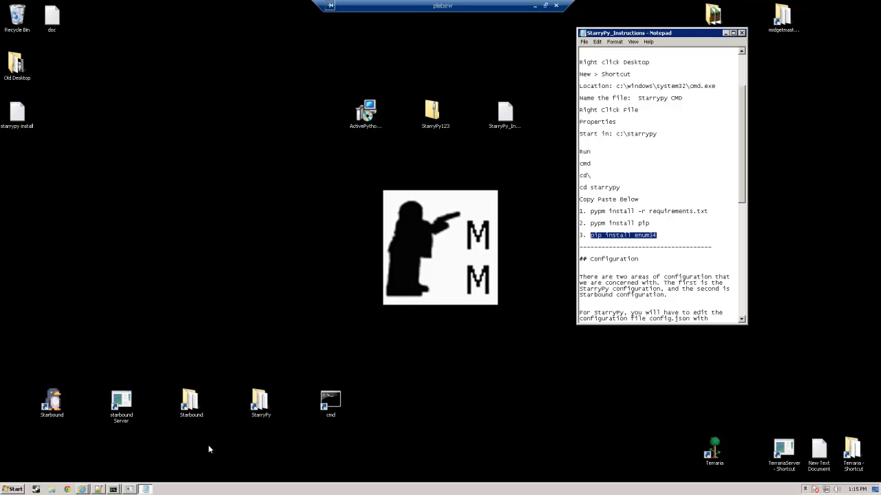
{"action": "double_click", "coordinate": [259, 400]}
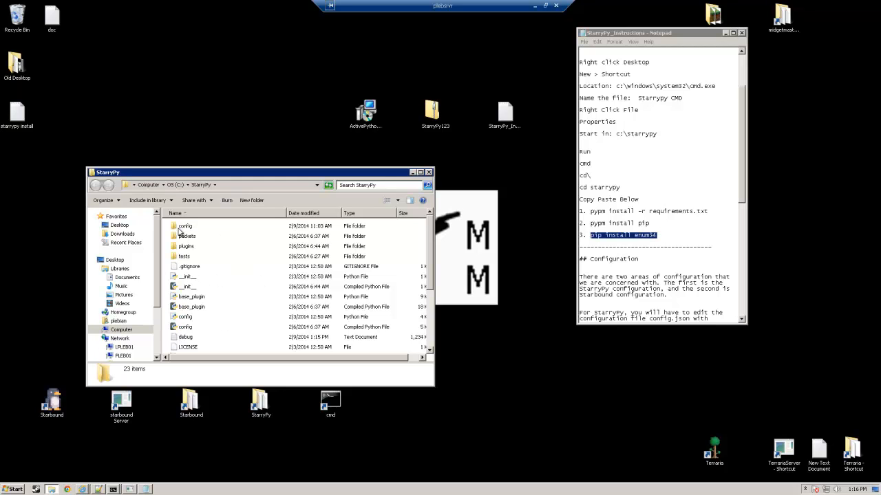
{"action": "double_click", "coordinate": [185, 227]}
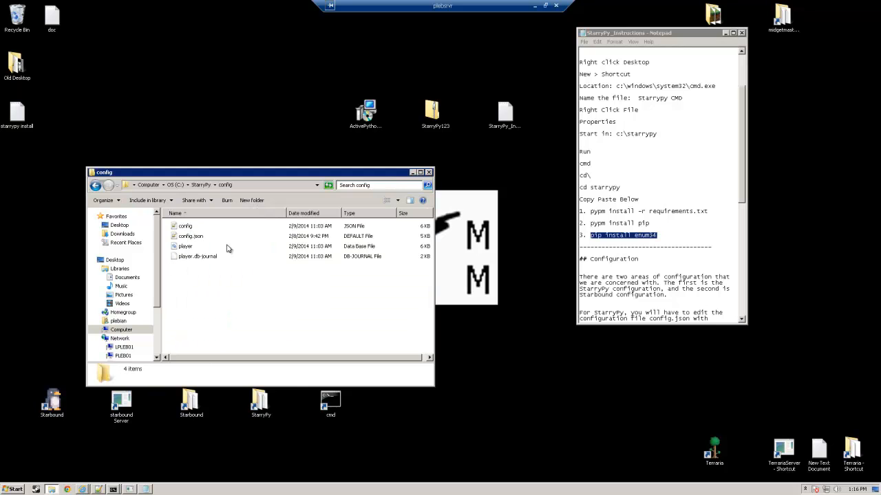
{"action": "right_click", "coordinate": [187, 238]}
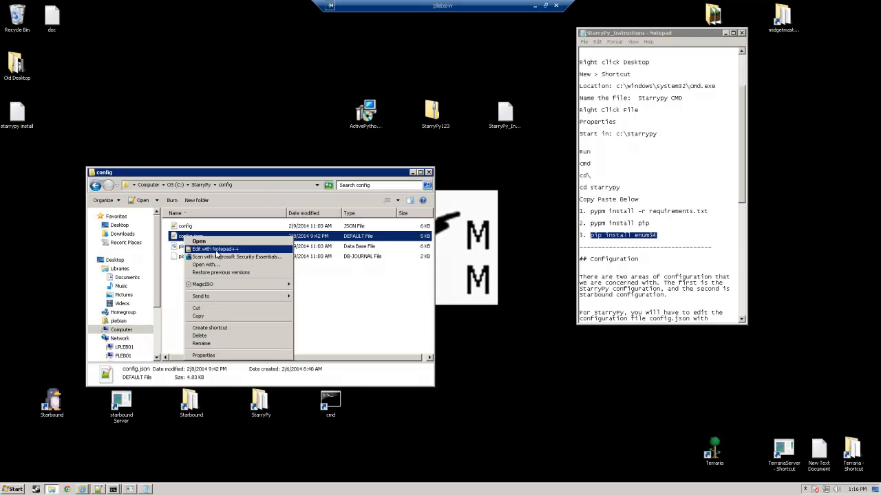
{"action": "left_click", "coordinate": [215, 249]}
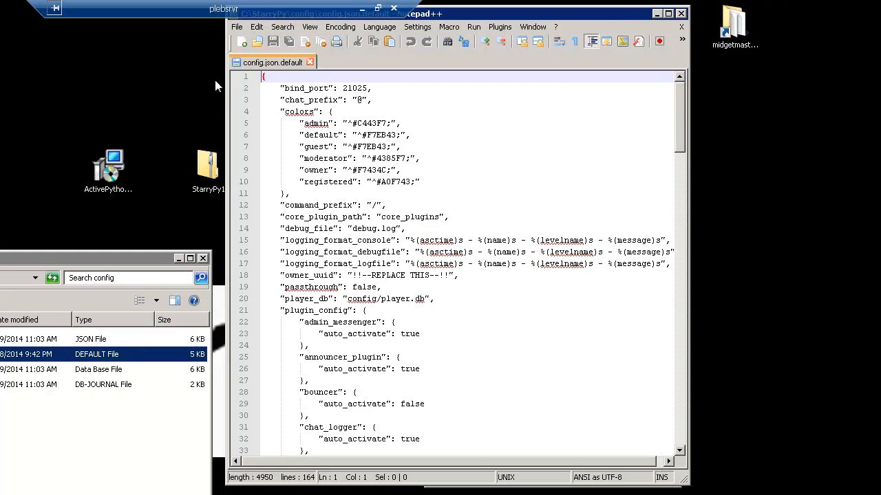
Step: Bookmark the bind_port line in config.json.default and select its port value
{"action": "left_click", "coordinate": [254, 88]}
{"action": "left_click_drag", "start_coordinate": [343, 88], "coordinate": [368, 88]}
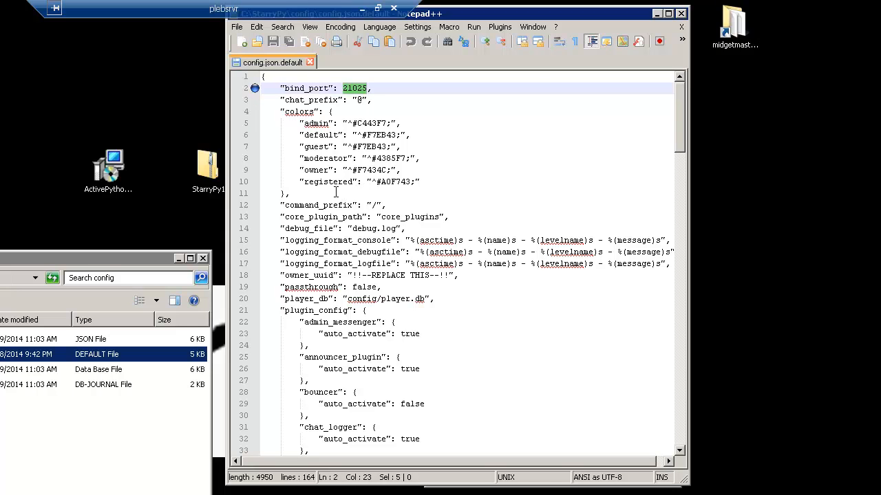
Step: Bookmark the upstream_port and starbound_path lines near the end of config.json.default
{"action": "left_click", "coordinate": [254, 88]}
{"action": "left_click_drag", "start_coordinate": [684, 105], "coordinate": [674, 435]}
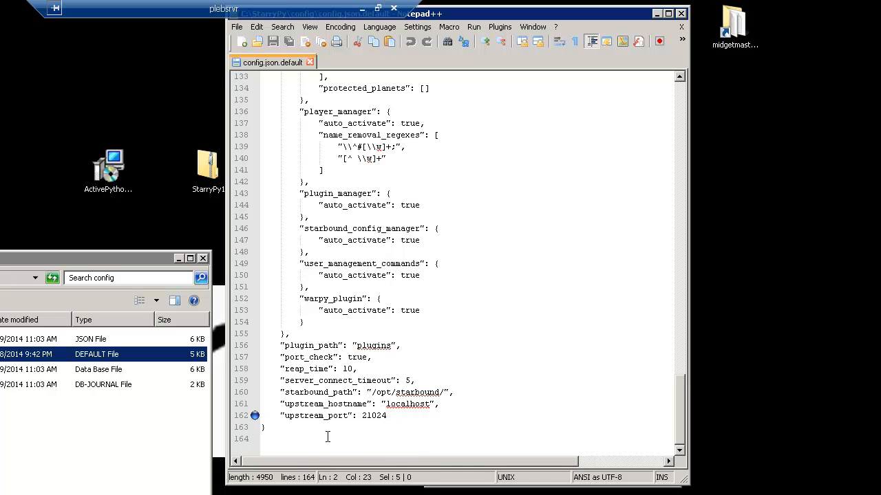
{"action": "left_click", "coordinate": [253, 392]}
Step: Check the Starbound folder's location and set starbound_path in config.json.default to "c:/steam/steamapps/common/starbound/"
{"action": "key", "text": "alt+Tab"}
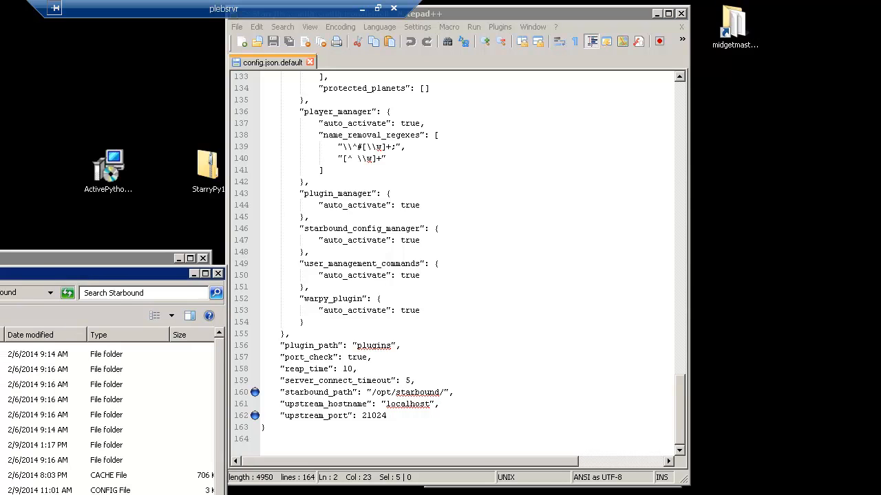
{"action": "left_click", "coordinate": [16, 297]}
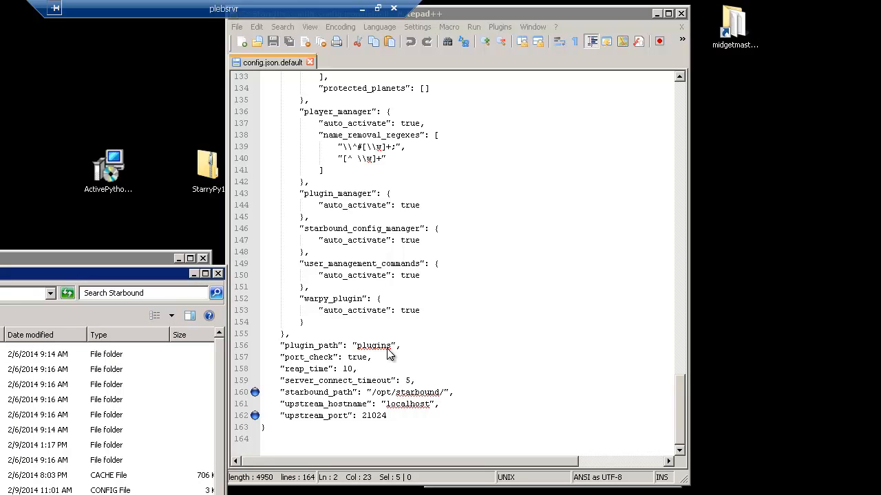
{"action": "left_click", "coordinate": [454, 392]}
{"action": "left_click", "coordinate": [371, 392]}
{"action": "type", "text": "c"}
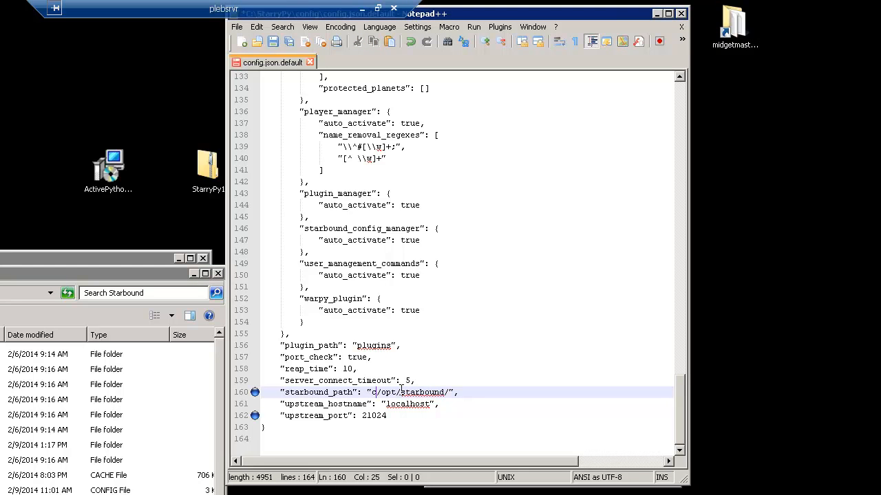
{"action": "type", "text": ":"}
{"action": "left_click_drag", "start_coordinate": [386, 392], "coordinate": [403, 392]}
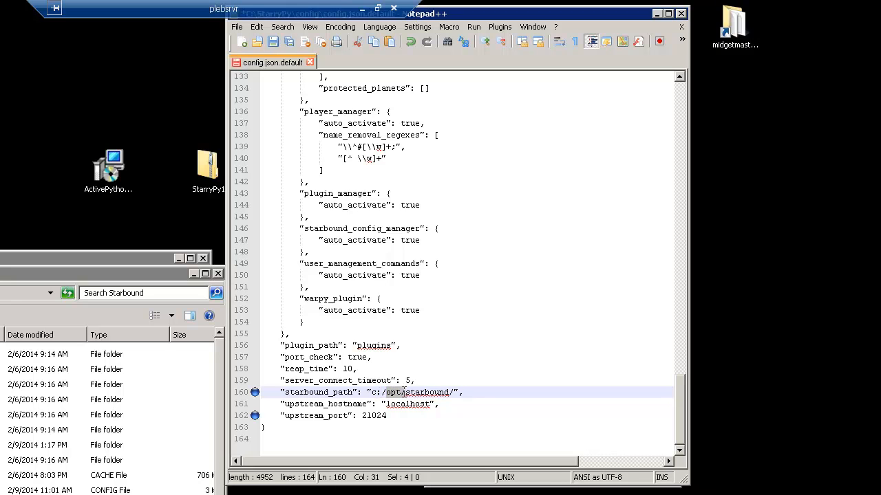
{"action": "type", "text": "steam"}
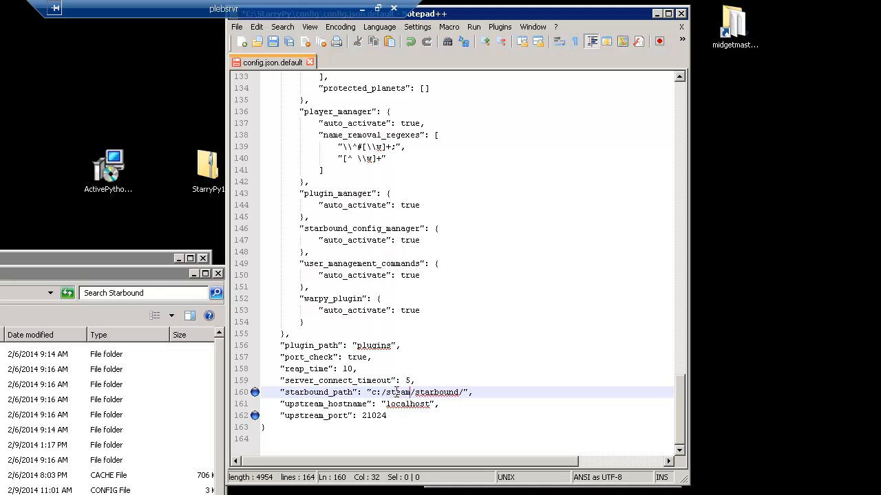
{"action": "type", "text": "/steamapps/common/st"}
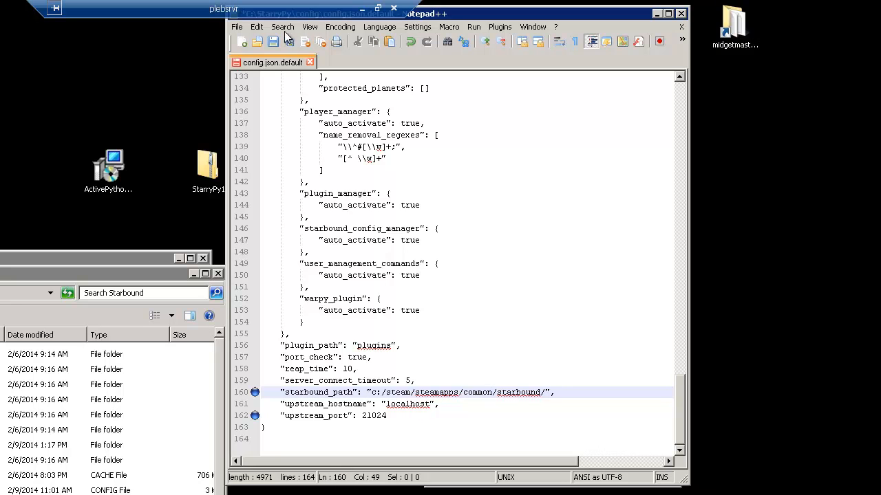
Step: Save the edited file as config.json in the StarryPy config folder, replacing the existing one
{"action": "left_click", "coordinate": [237, 27]}
{"action": "left_click", "coordinate": [254, 88]}
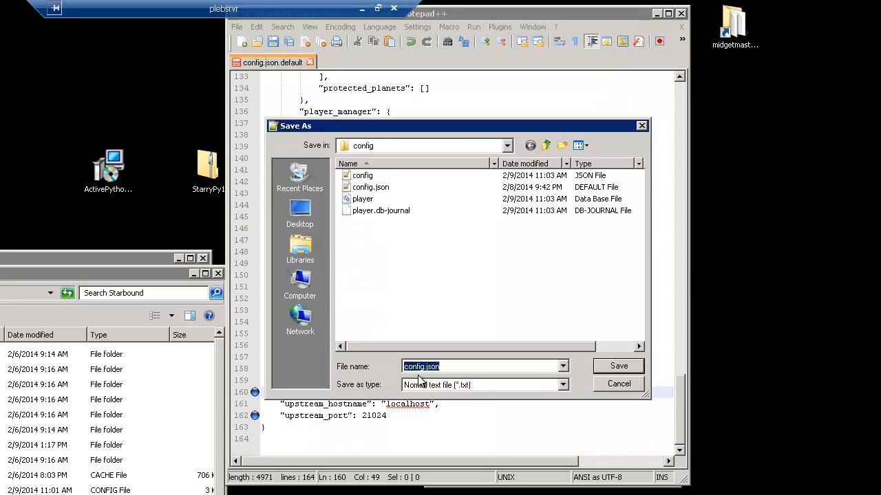
{"action": "left_click", "coordinate": [620, 366]}
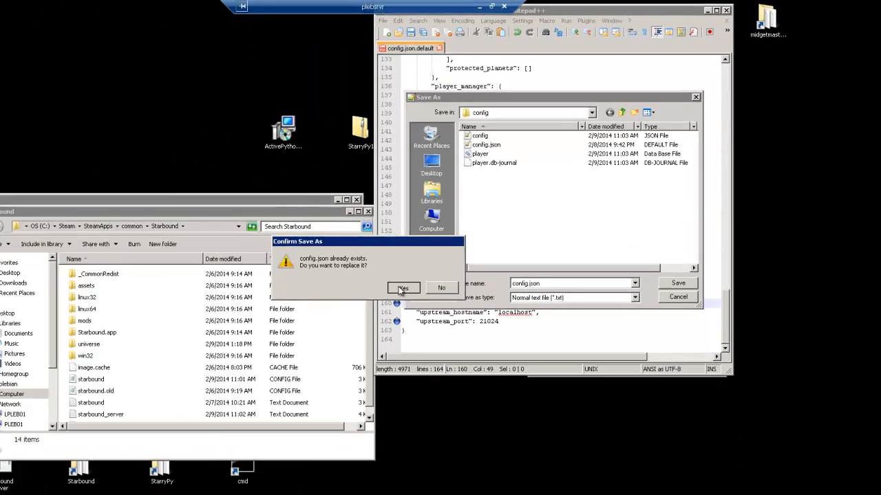
{"action": "left_click", "coordinate": [263, 371]}
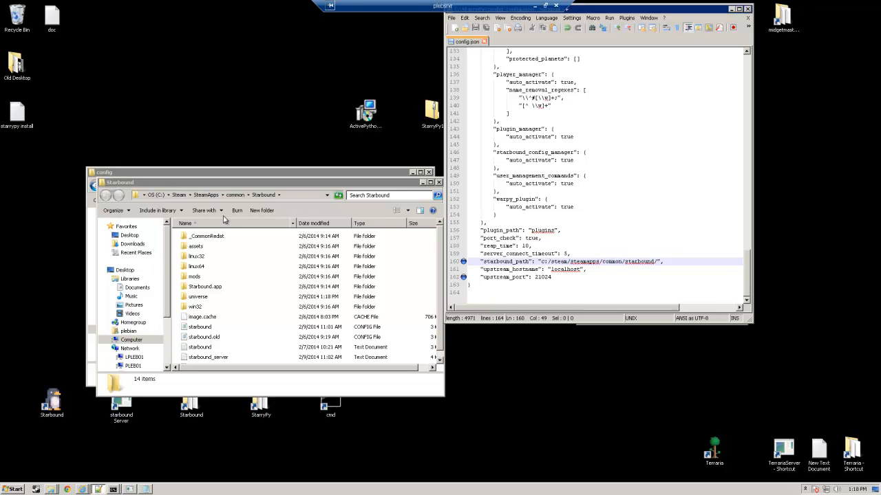
Step: Open starbound.config from the Starbound folder in Notepad++ and bookmark its gamePort and serverPasswords lines
{"action": "right_click", "coordinate": [203, 329]}
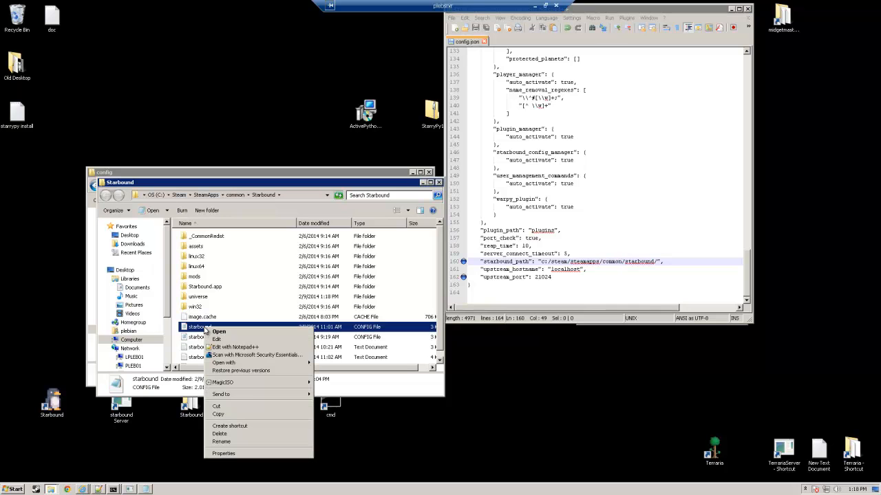
{"action": "left_click", "coordinate": [234, 346]}
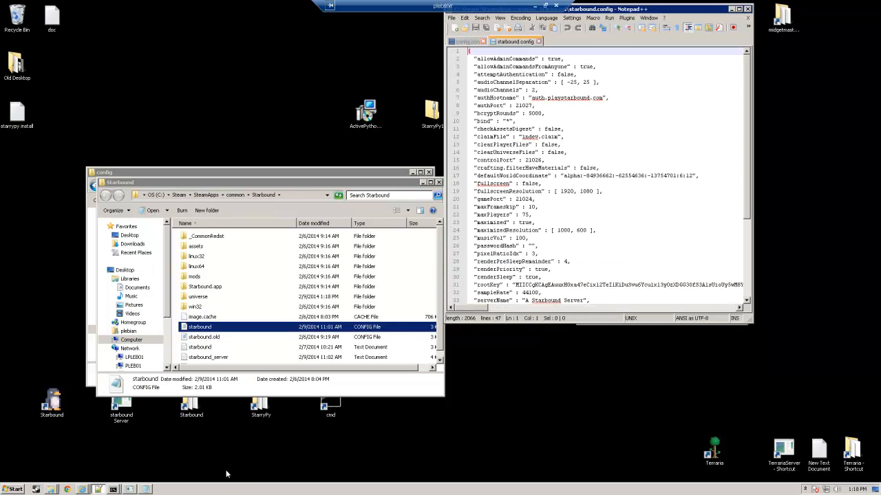
{"action": "scroll", "coordinate": [500, 200], "scroll_direction": "down", "scroll_amount": 2}
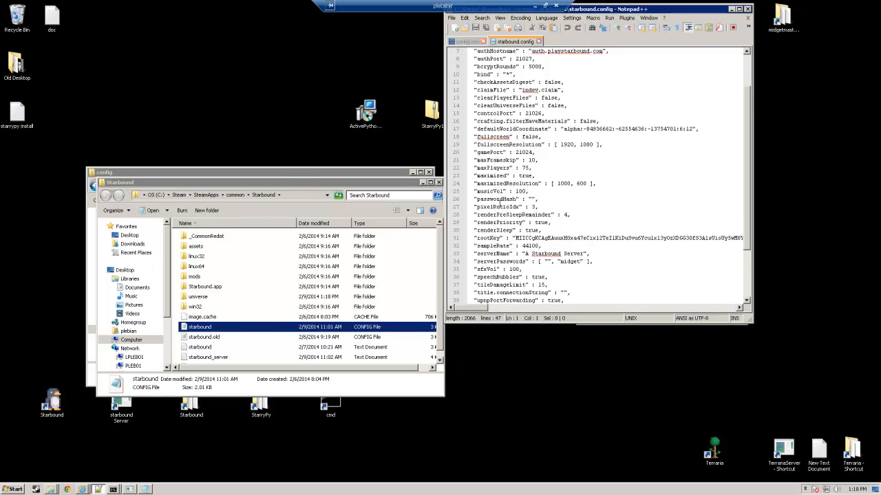
{"action": "scroll", "coordinate": [499, 200], "scroll_direction": "down", "scroll_amount": 3}
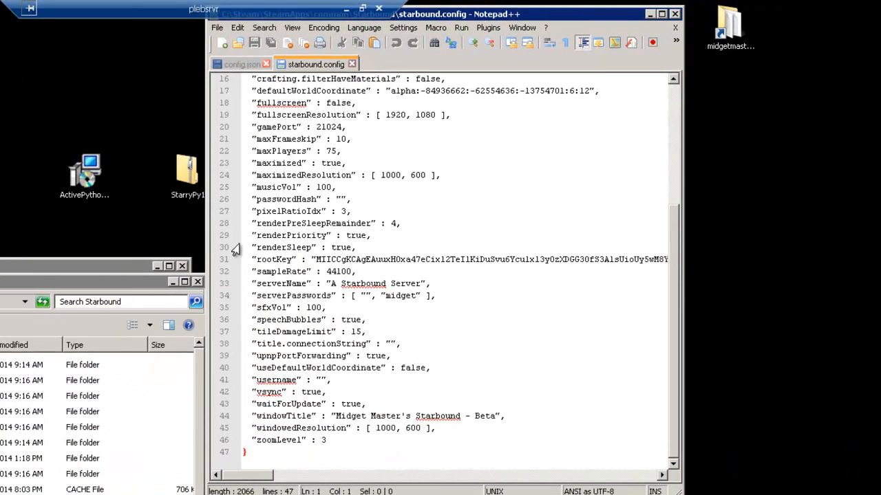
{"action": "left_click", "coordinate": [229, 129]}
{"action": "left_click", "coordinate": [342, 127]}
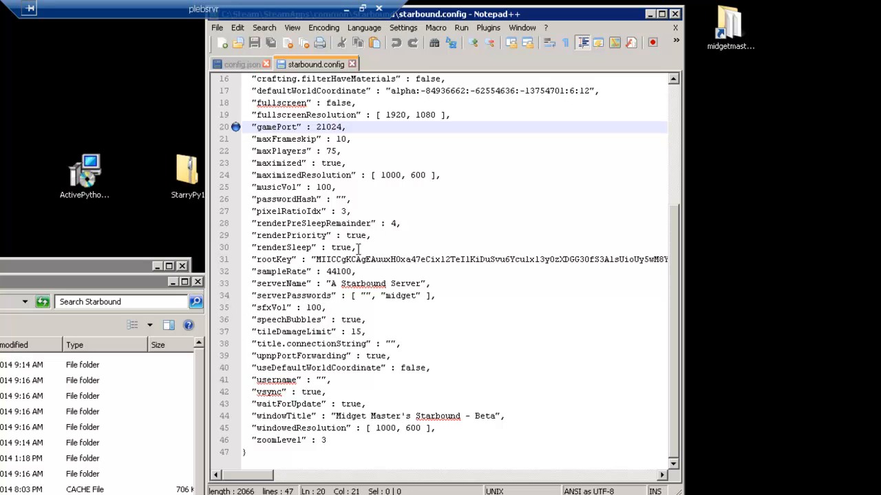
{"action": "left_click", "coordinate": [278, 296]}
{"action": "left_click", "coordinate": [236, 296]}
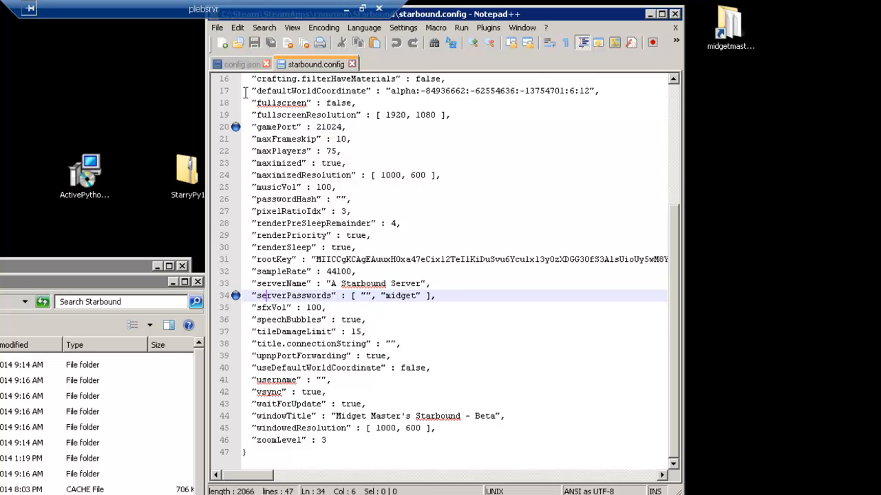
{"action": "left_click", "coordinate": [235, 127]}
Step: Save the file under the name starbound as a normal text file in the Starbound folder, replacing the existing one, and close it
{"action": "left_click", "coordinate": [218, 28]}
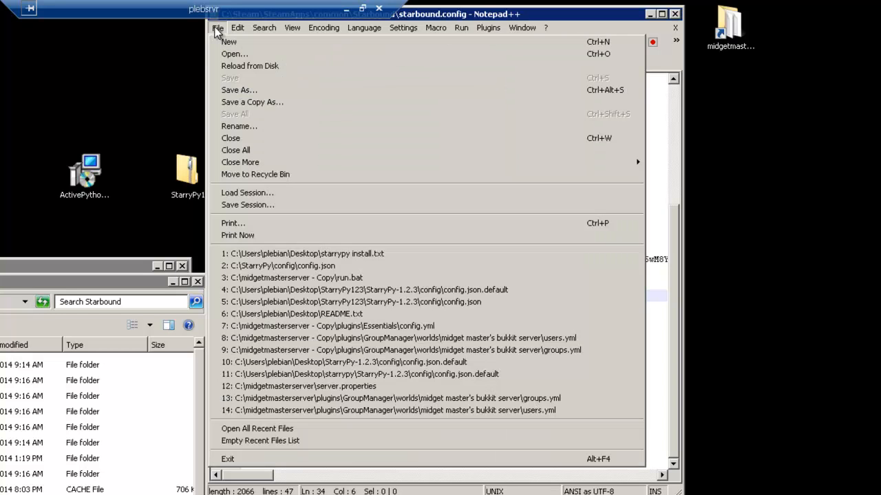
{"action": "left_click", "coordinate": [242, 90]}
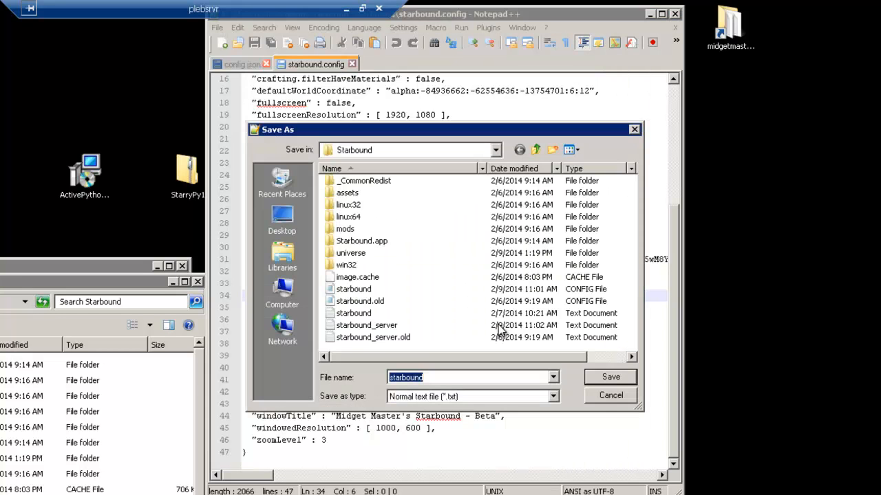
{"action": "left_click", "coordinate": [613, 377]}
{"action": "left_click", "coordinate": [244, 383]}
{"action": "left_click", "coordinate": [339, 64]}
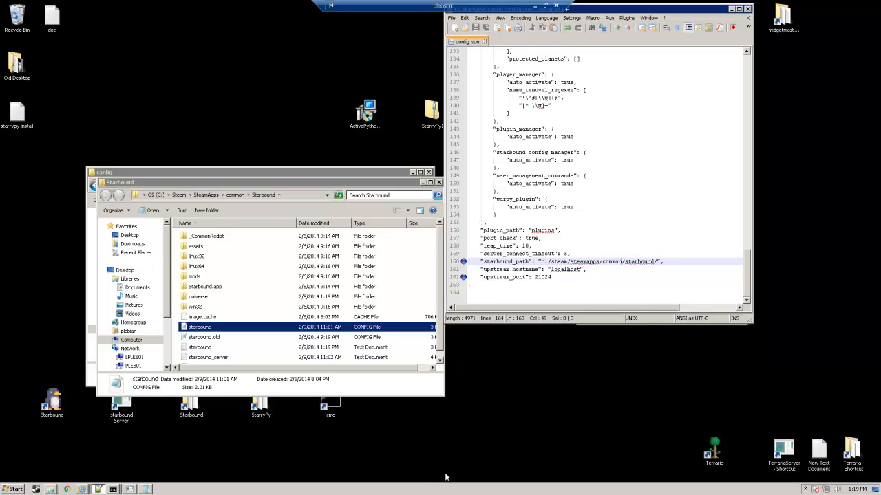
Step: Minimize the Starbound and config folder windows and launch the Starbound server from its desktop shortcut
{"action": "left_click", "coordinate": [424, 183]}
{"action": "left_click", "coordinate": [414, 172]}
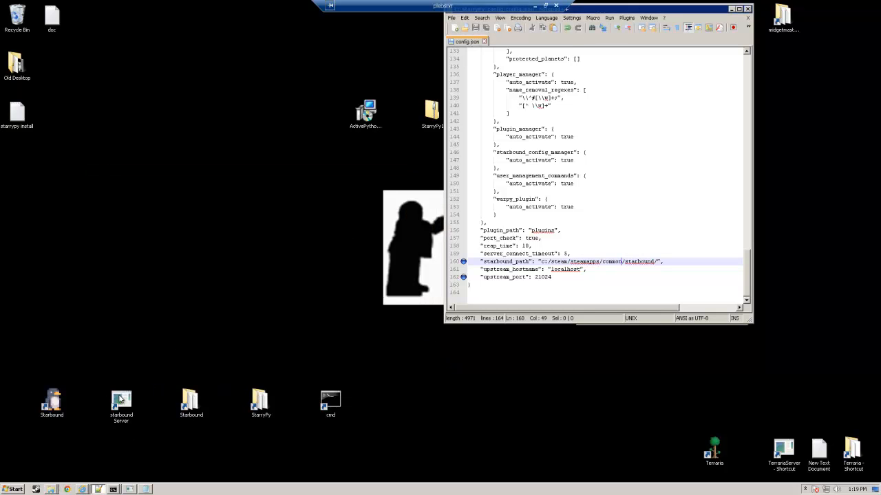
{"action": "double_click", "coordinate": [121, 401]}
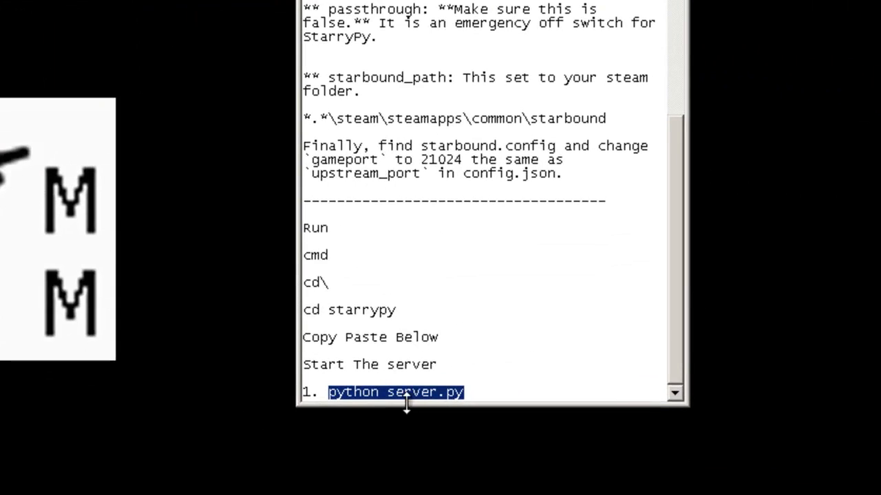
Step: Copy the command "python server.py" from the instructions and run it in the command prompt at C:\starrypy
{"action": "right_click", "coordinate": [406, 391]}
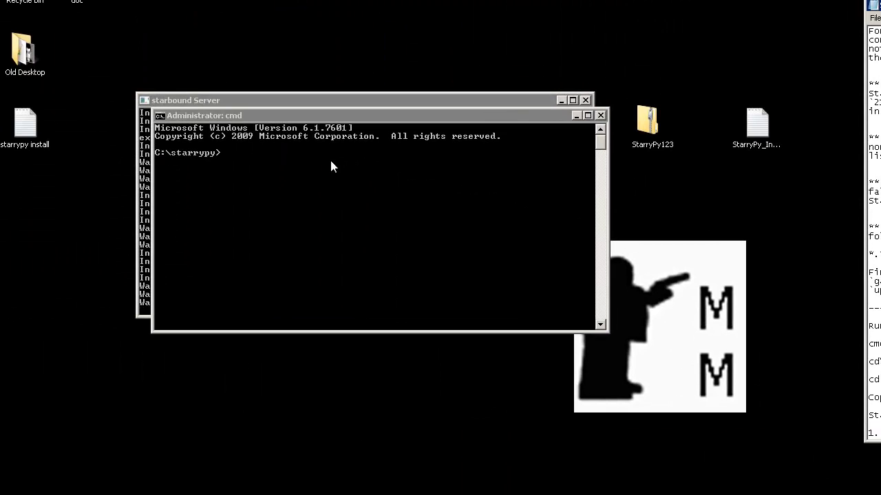
{"action": "right_click", "coordinate": [330, 166]}
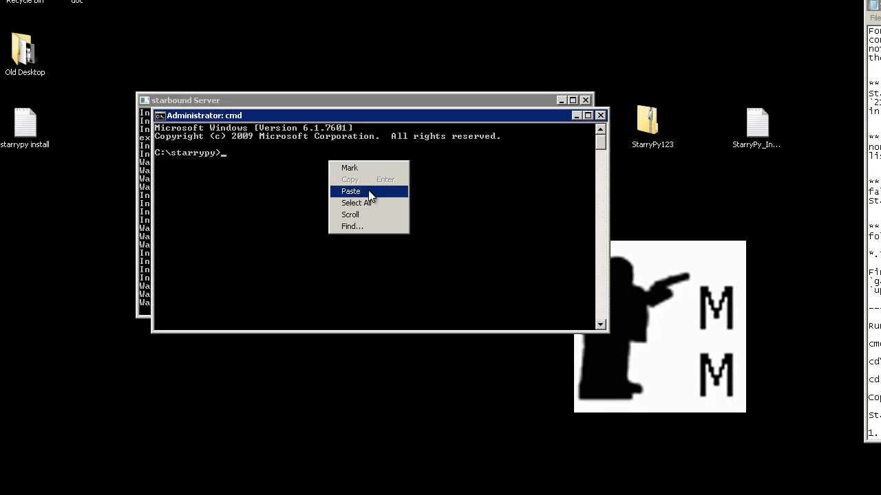
{"action": "left_click", "coordinate": [368, 191]}
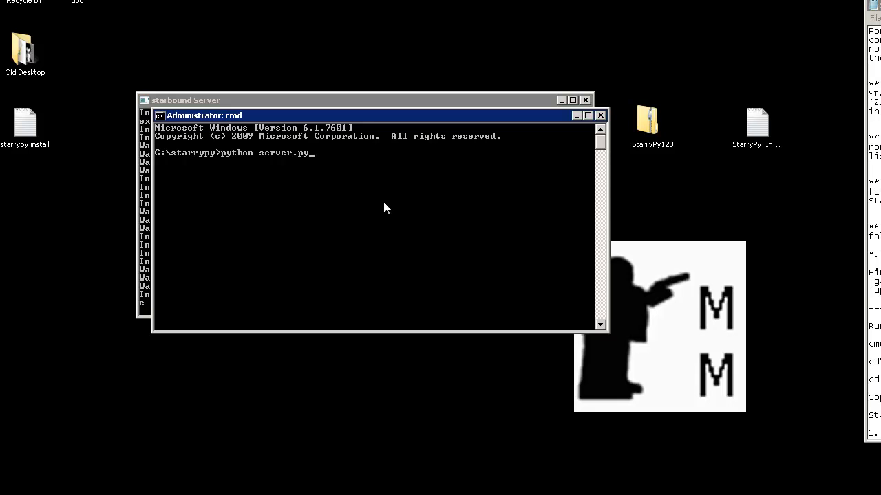
{"action": "key", "text": "Return"}
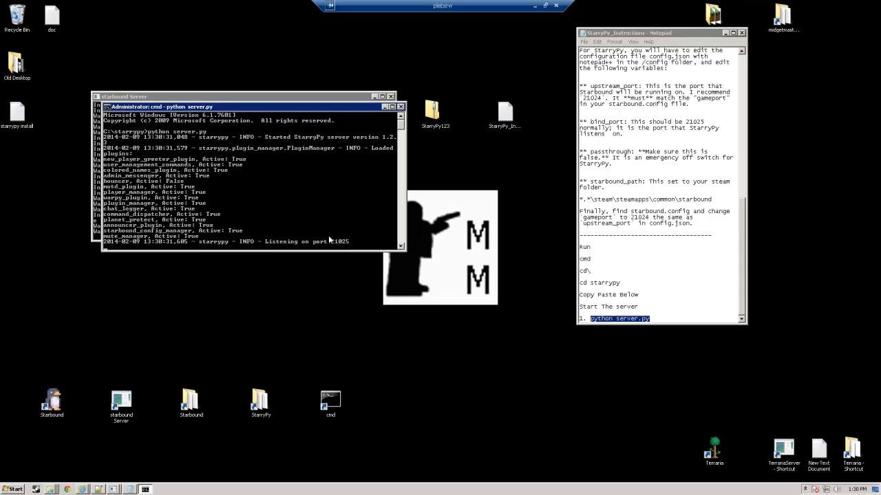
Step: Minimize the remote desktop session and open the multiplayer connection form in the local Starbound game
{"action": "left_click", "coordinate": [535, 6]}
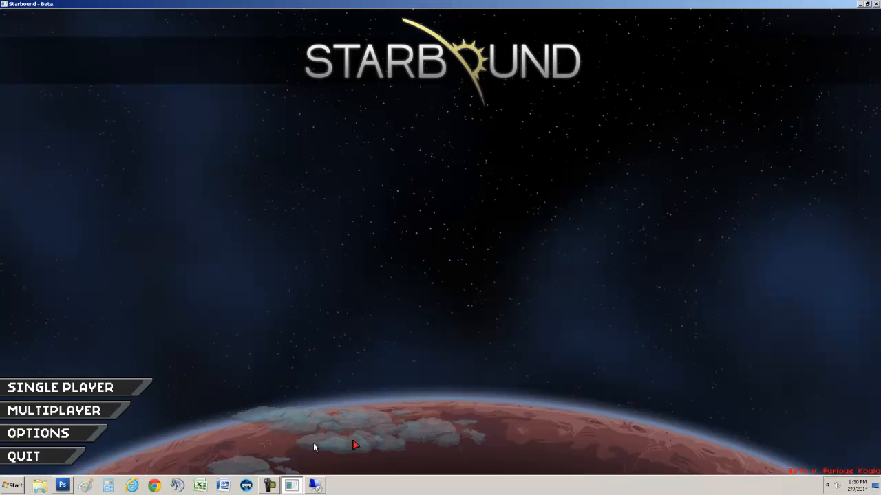
{"action": "left_click", "coordinate": [75, 413]}
{"action": "left_click", "coordinate": [410, 185]}
{"action": "left_click", "coordinate": [417, 183]}
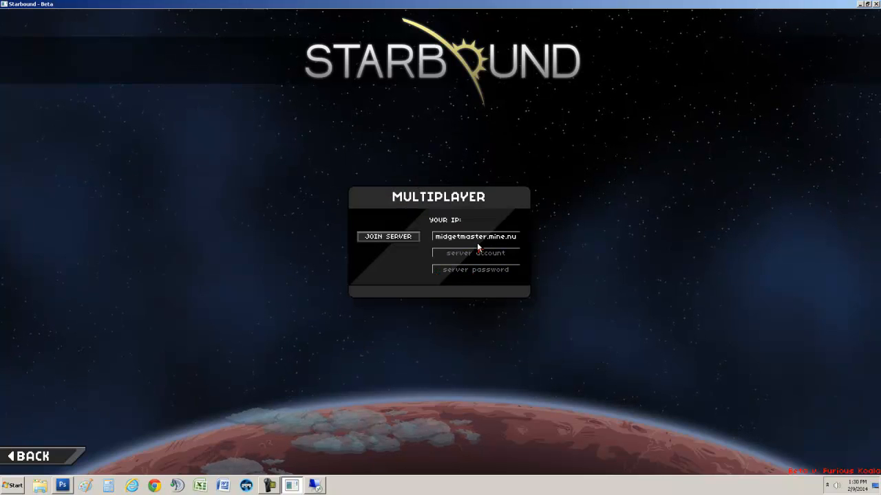
Step: Enter the server password and join the multiplayer server midgetmaster.mine.nu
{"action": "left_click", "coordinate": [468, 274]}
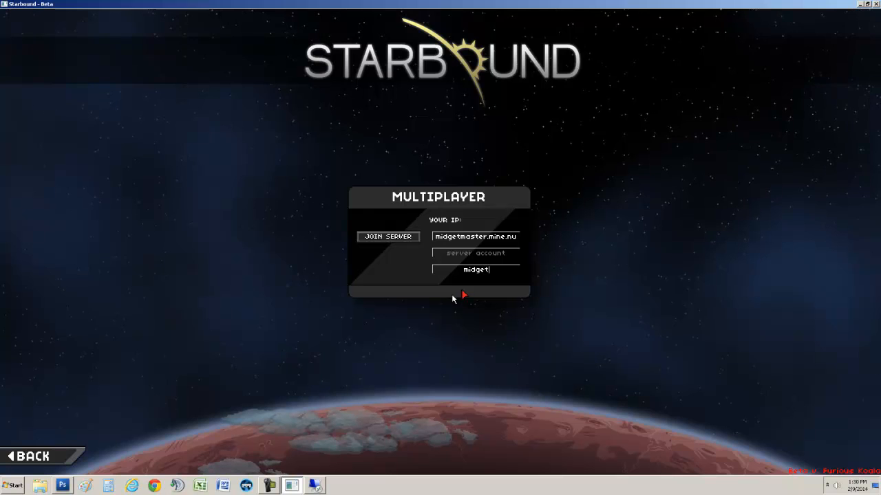
{"action": "left_click", "coordinate": [380, 238]}
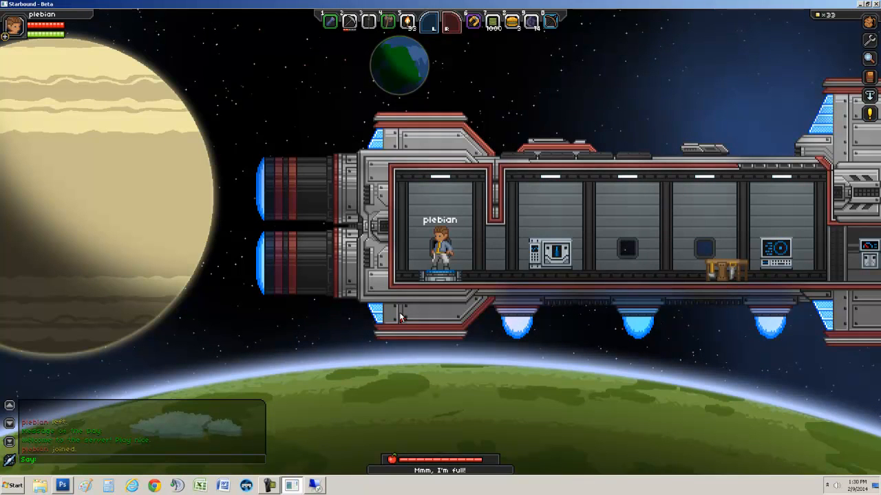
Step: Send the "/help" command in the game chat to list the available server commands
{"action": "type", "text": "/help"}
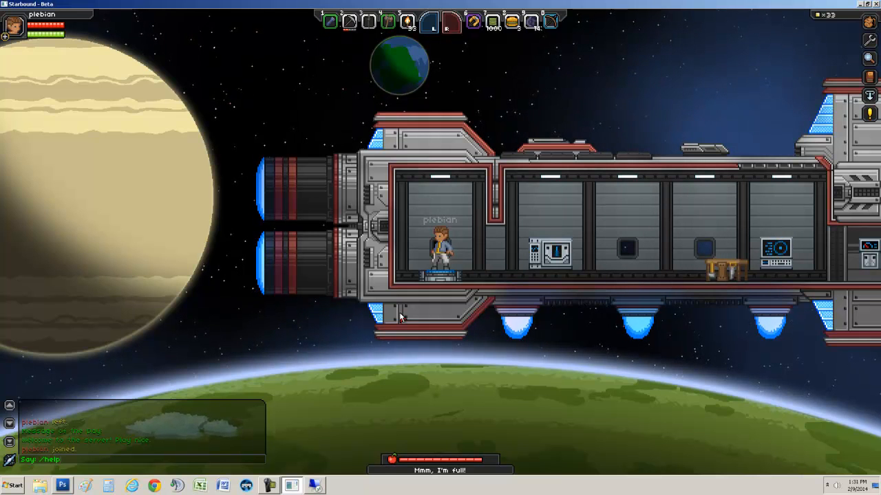
{"action": "key", "text": "Return"}
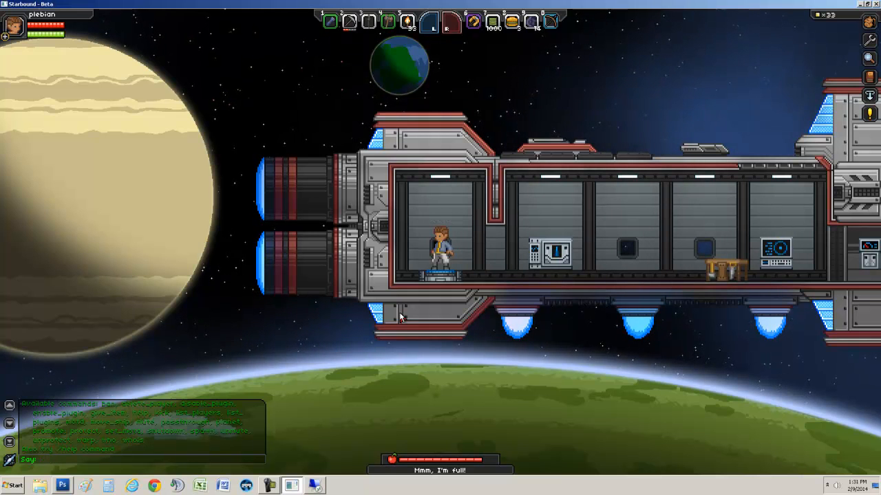